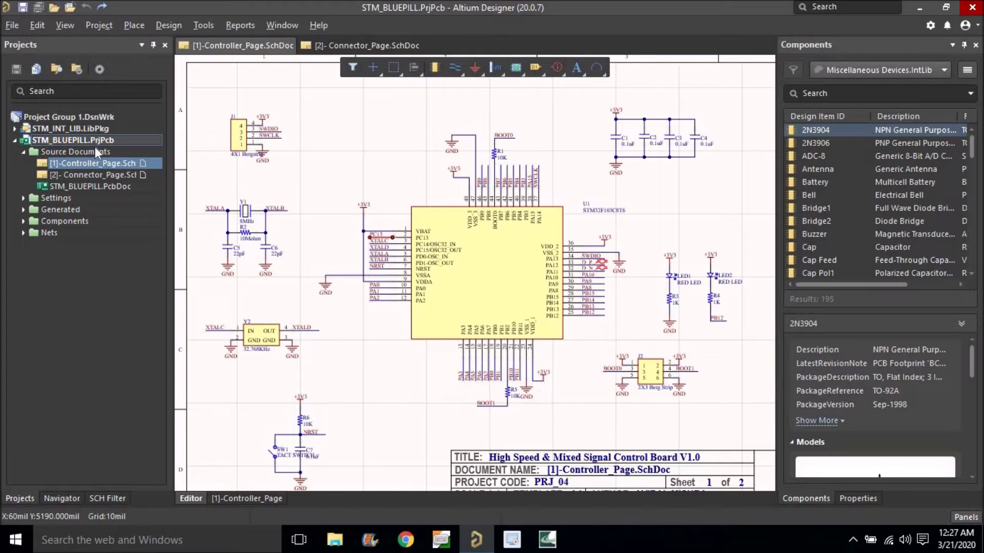
Step: Compile STM_BLUEPILL.PrjPcb and confirm 'Compile successful, no errors found' in the Messages panel
right_click(78, 141)
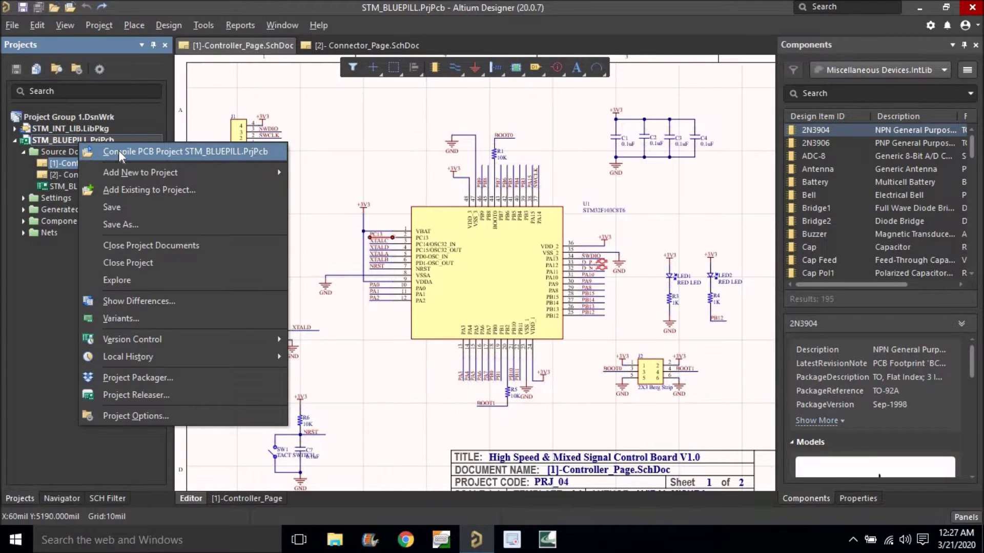
left_click(119, 149)
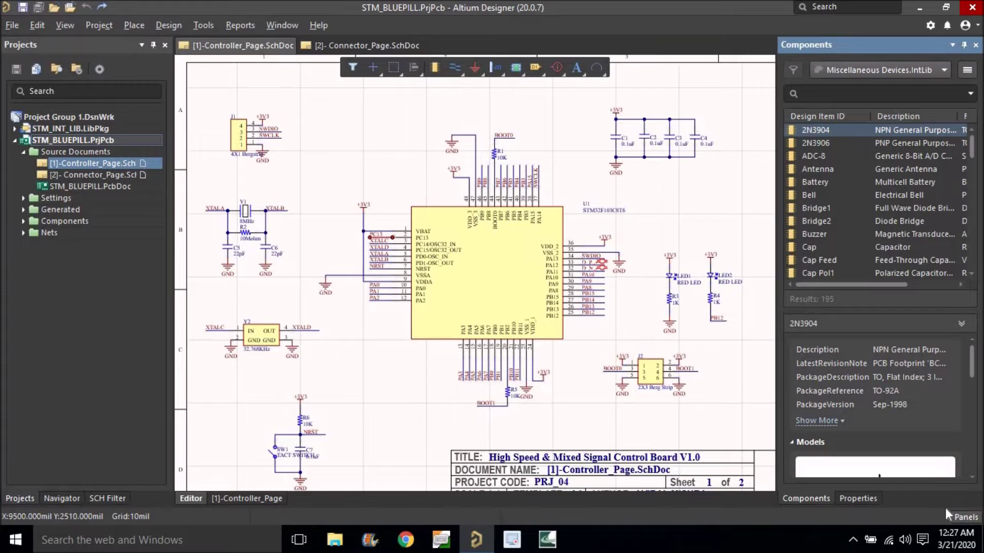
left_click(963, 519)
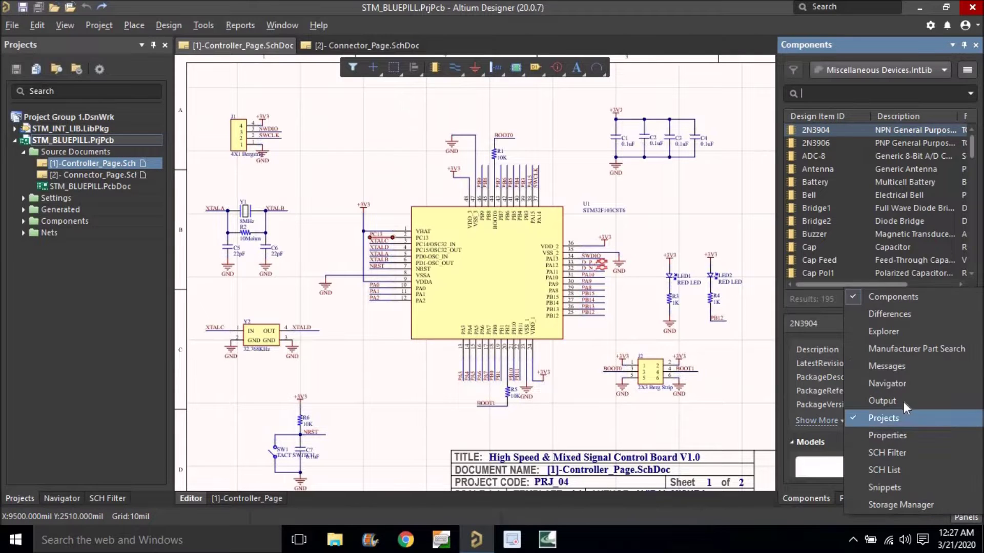
left_click(958, 518)
left_click(958, 519)
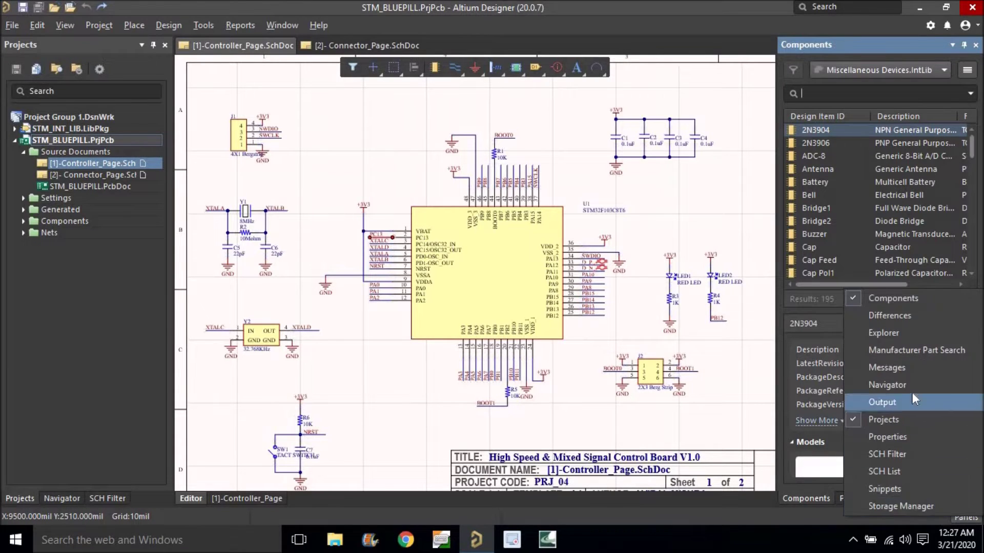
left_click(899, 374)
scroll(393, 308, "down", 13)
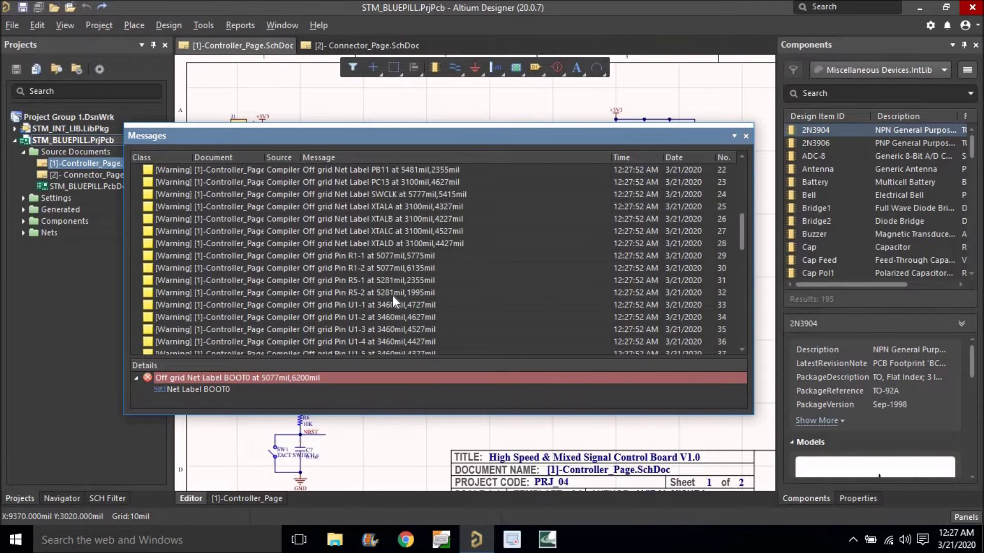
scroll(390, 328, "down", 7)
left_click(320, 347)
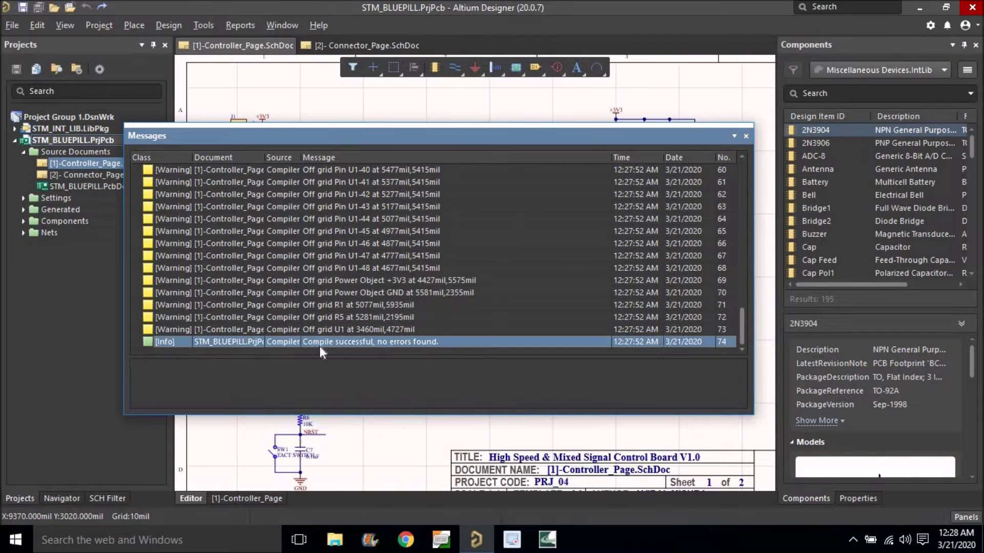
scroll(389, 321, "up", 14)
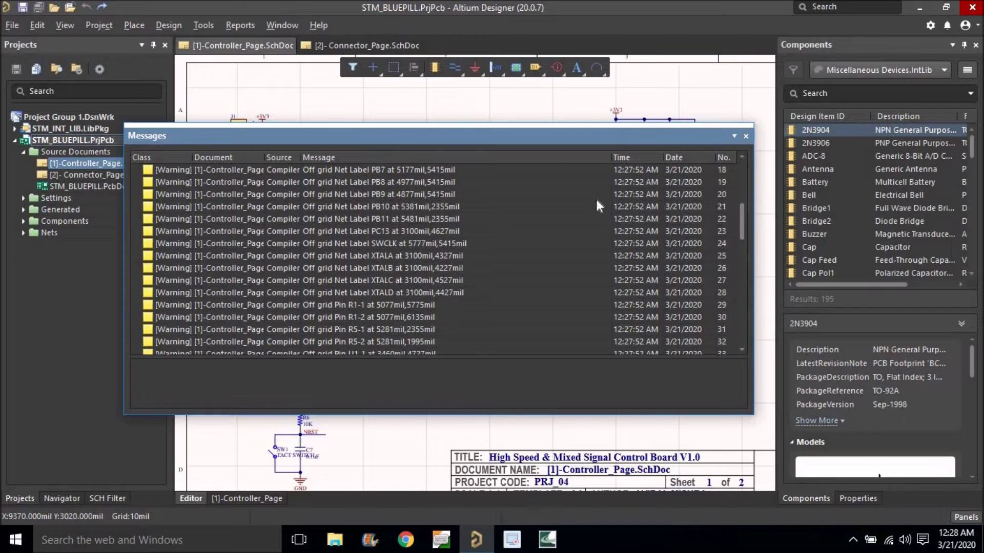
left_click(745, 137)
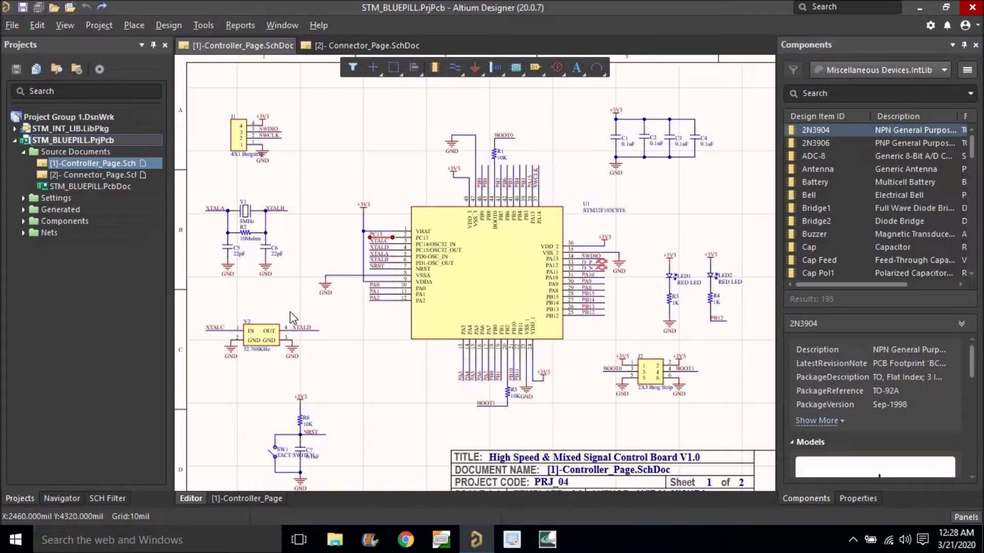
Step: Show the Navigator panel, toggling it off and on from Panels, and select [1]-Controller_Page
left_click(60, 501)
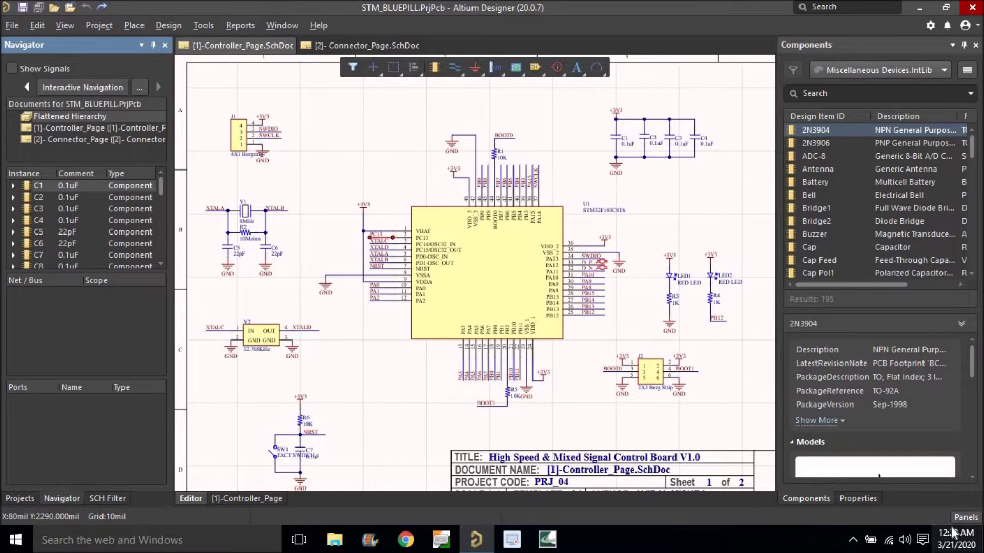
left_click(964, 518)
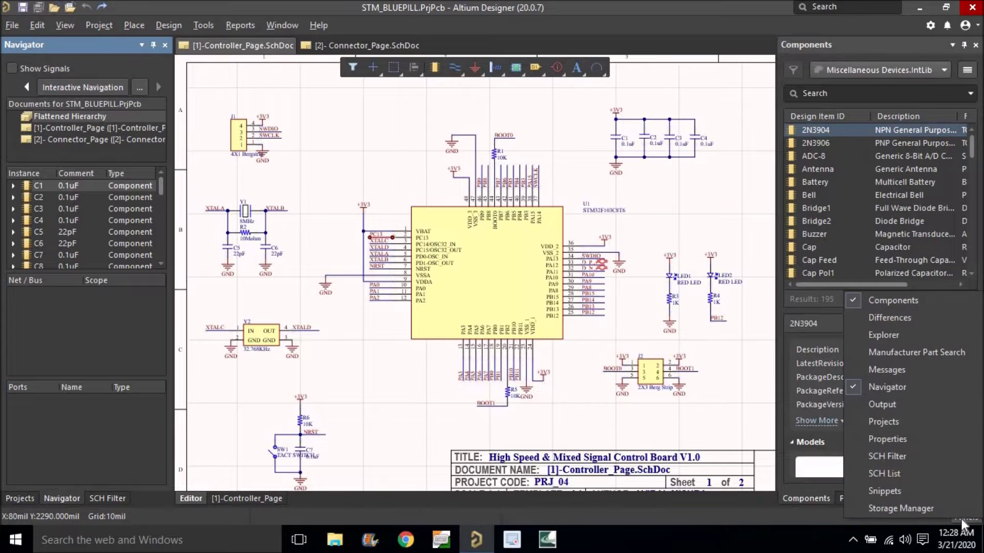
left_click(902, 388)
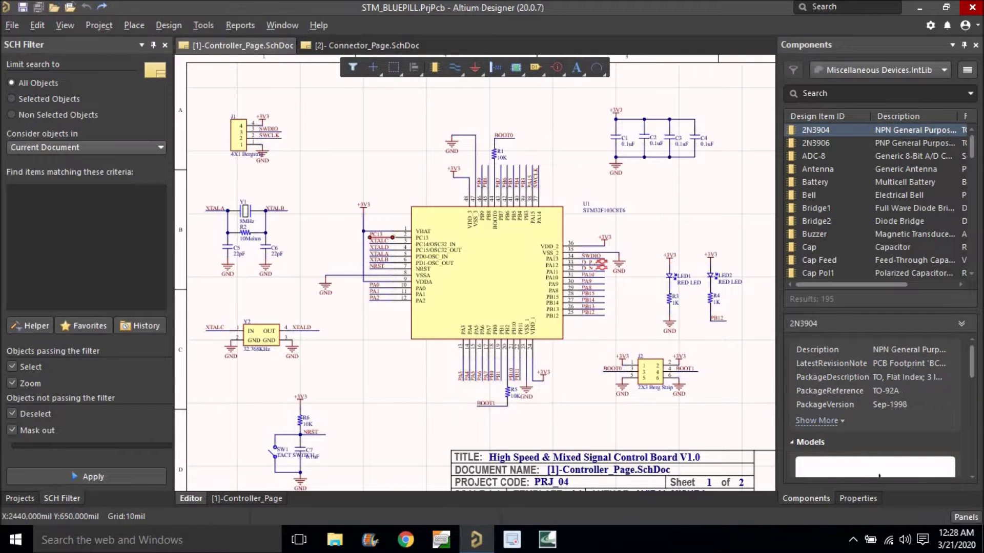
left_click(964, 517)
left_click(898, 388)
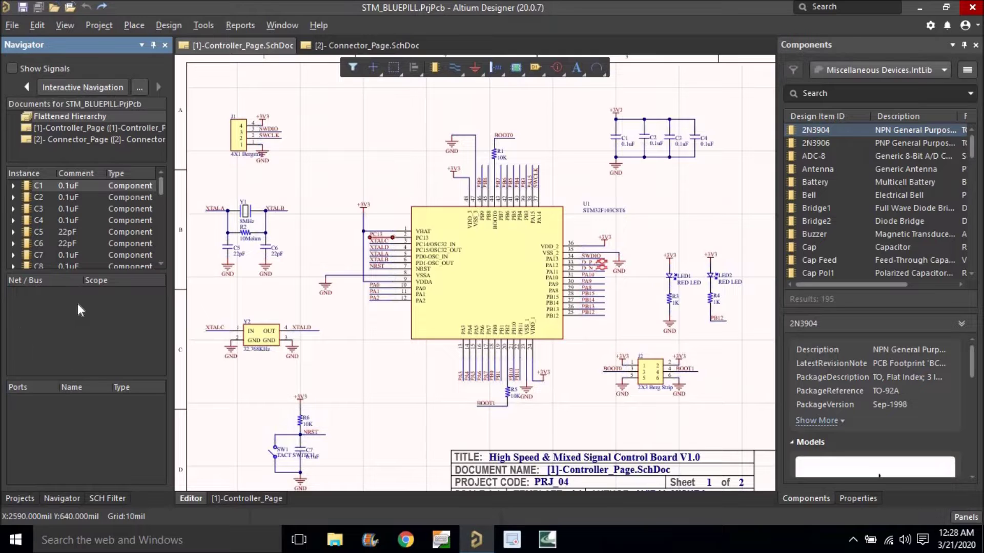
left_click(57, 131)
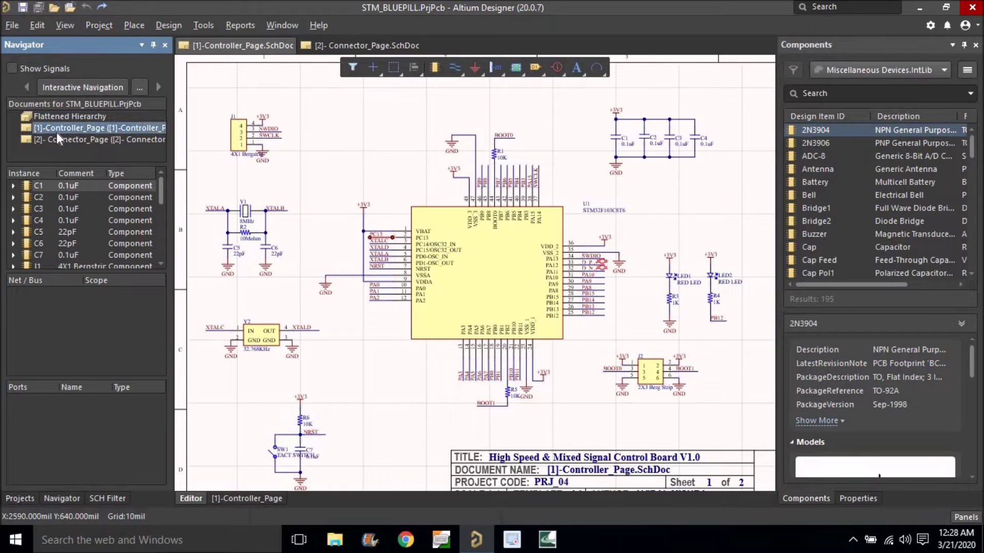
Step: Jump to capacitor C1, then browse the Flattened Hierarchy with signals shown
left_click(46, 186)
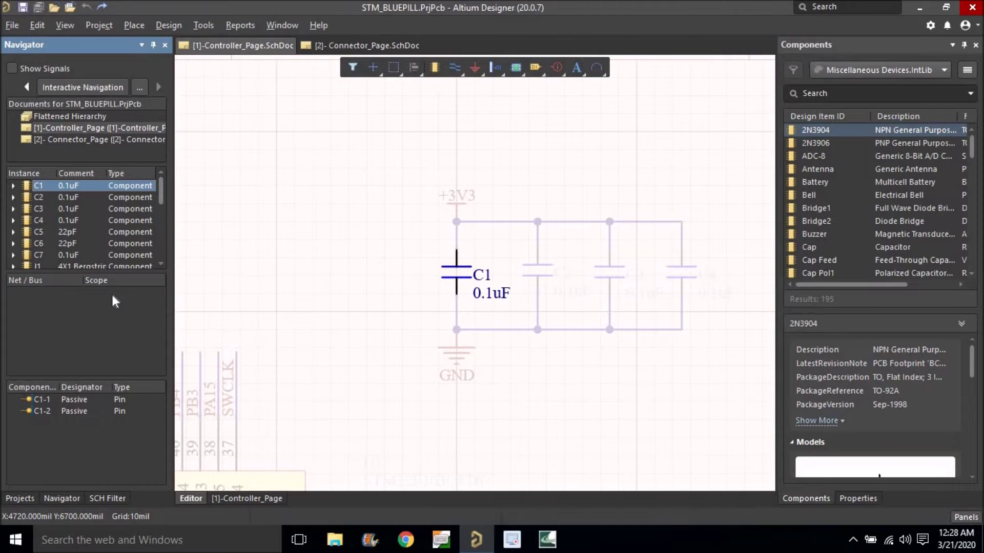
left_click(49, 315)
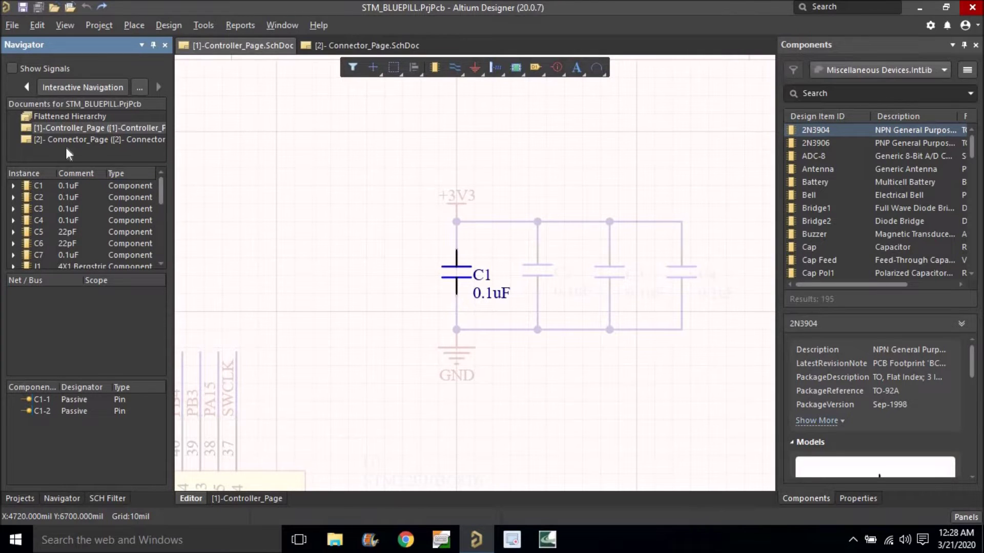
left_click(49, 116)
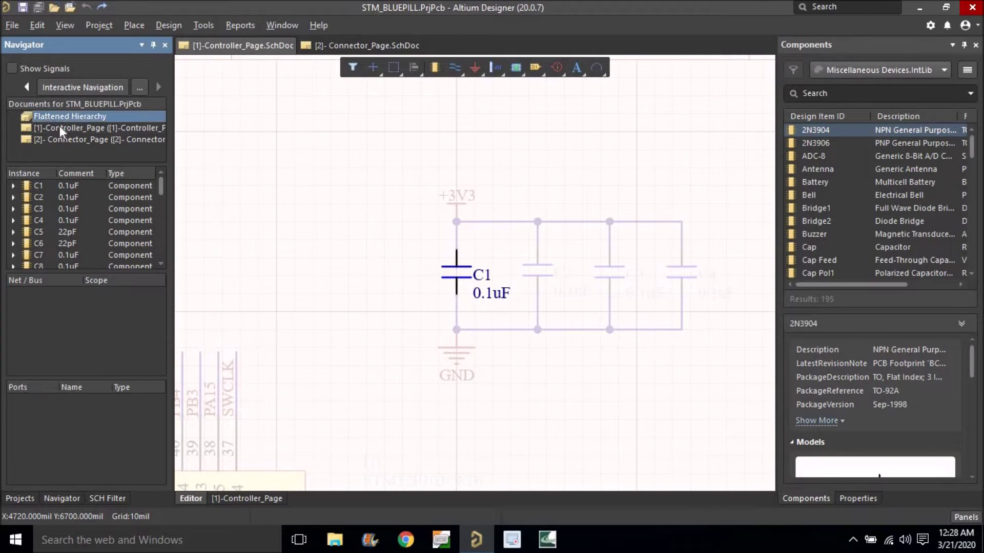
left_click(12, 68)
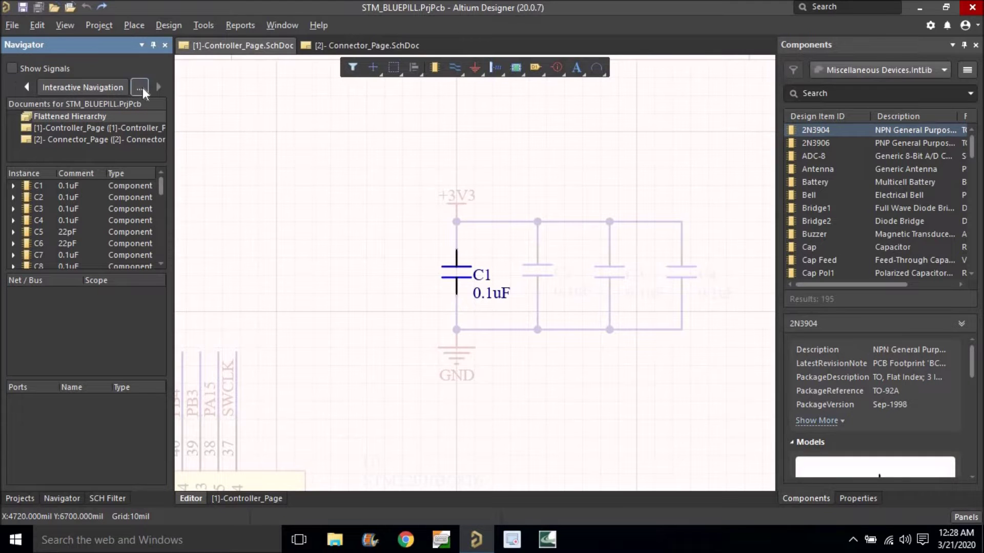
Step: Dismiss the navigation preferences, bring U1 and C1–C4 into view, and return to the project tree
left_click(139, 88)
key("Escape")
scroll(323, 268, "down", 5, "ctrl")
right_click_drag(323, 268, 393, 255)
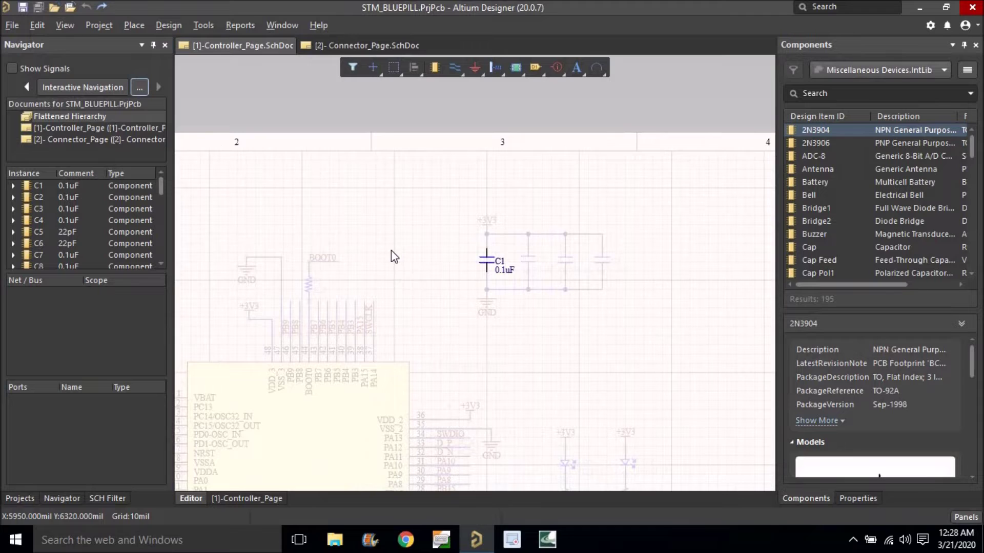
left_click(20, 499)
right_click(46, 142)
Step: Recompile STM_BLUEPILL and list the [1]-Controller_Page instances and nets in the Navigator
left_click(76, 156)
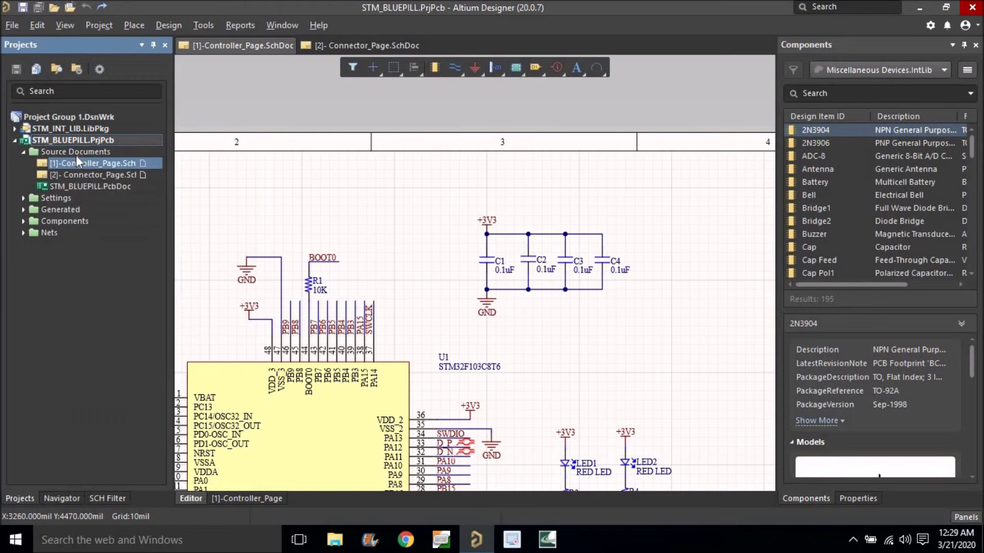
left_click(63, 499)
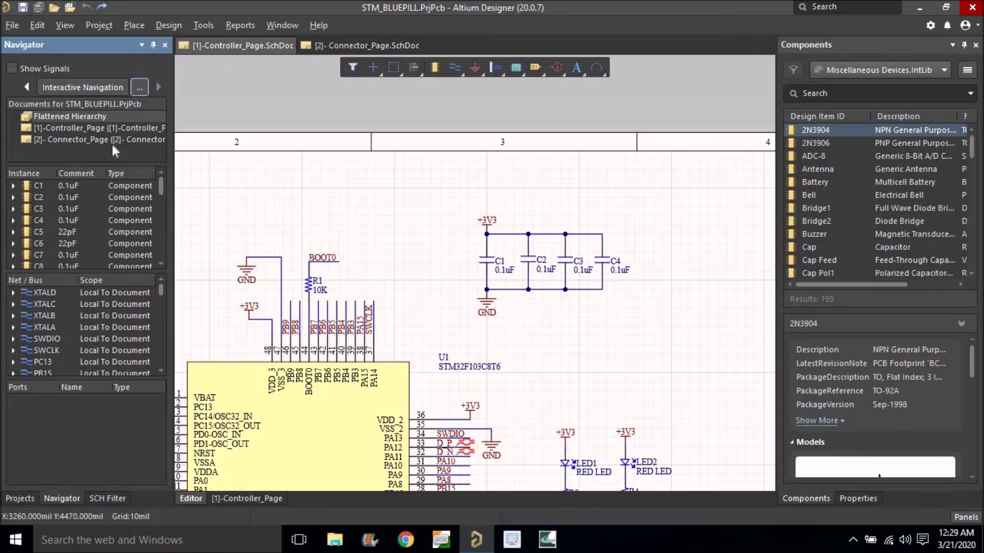
left_click(98, 129)
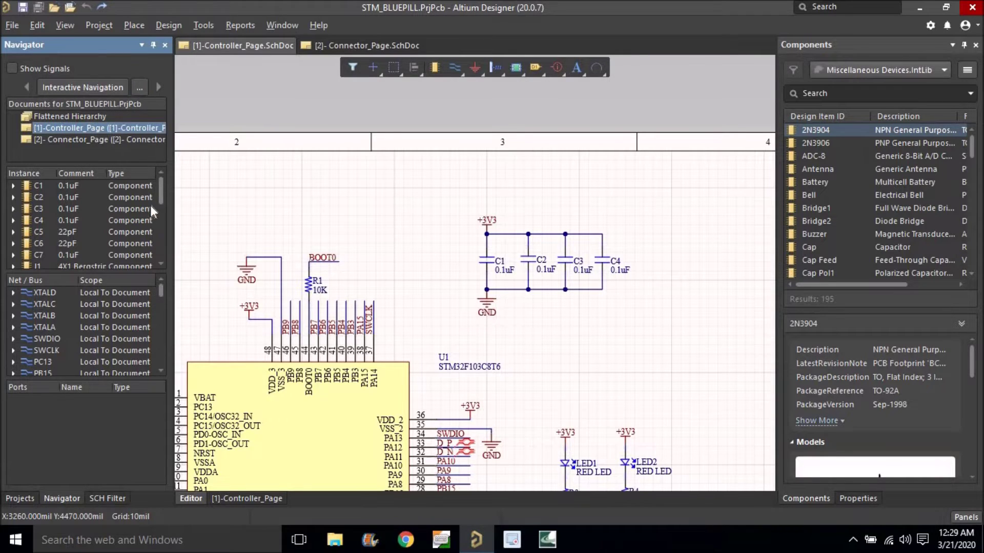
Step: Trace capacitor C1's pins C1-1 and C1-2 to the GND and +3V3 nets, then collapse +3V3
left_click_drag(158, 190, 151, 256)
key("Home")
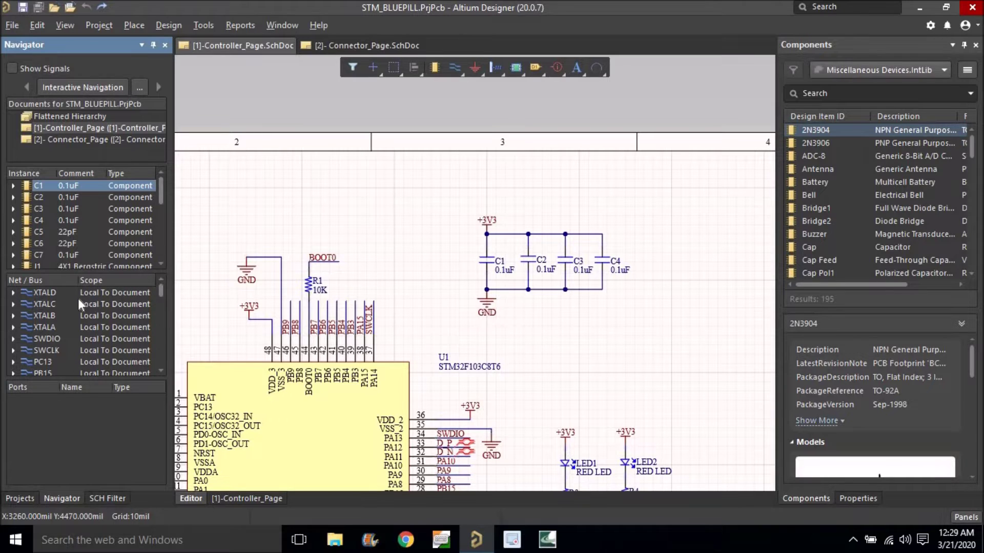
left_click(42, 191)
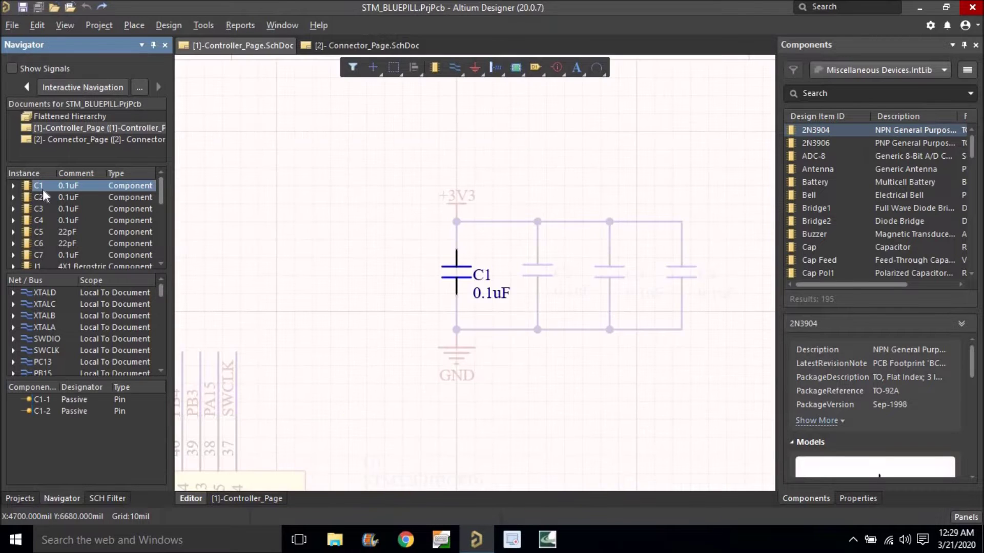
left_click(51, 410)
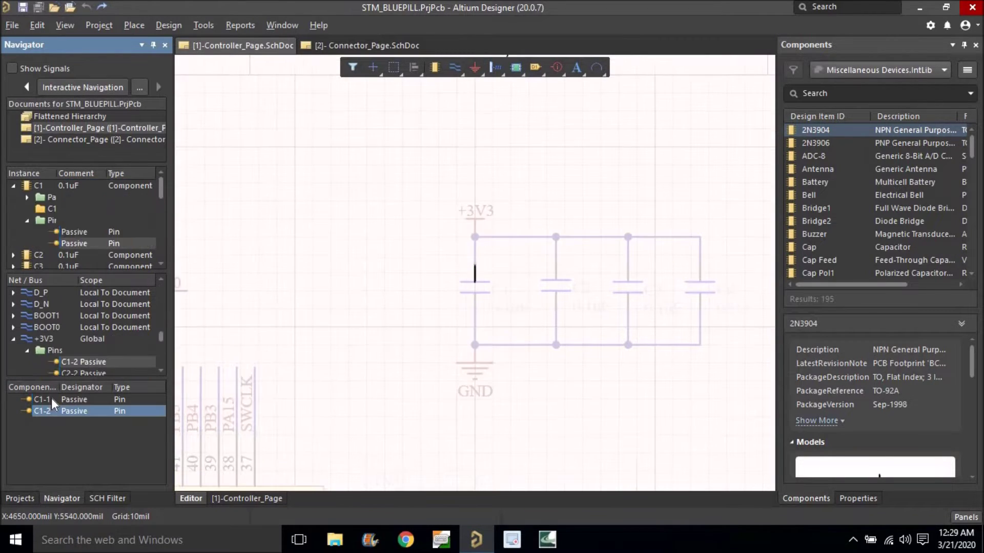
left_click(53, 399)
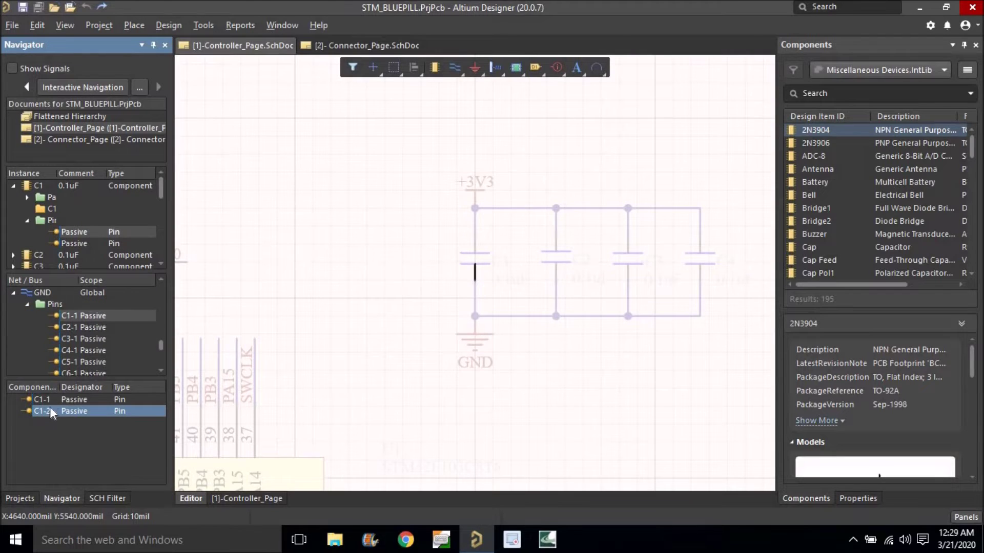
left_click(51, 412)
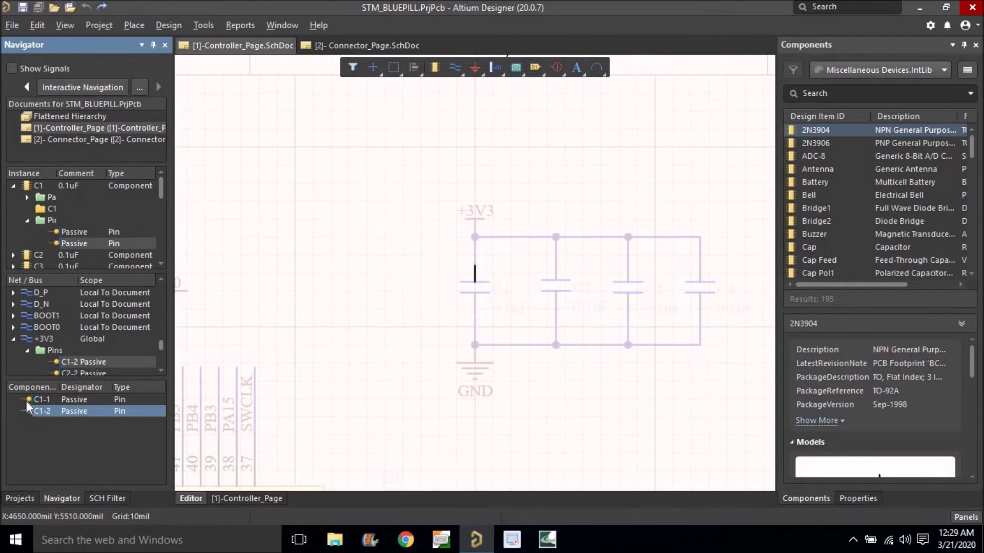
left_click(12, 340)
scroll(60, 331, "up", 10)
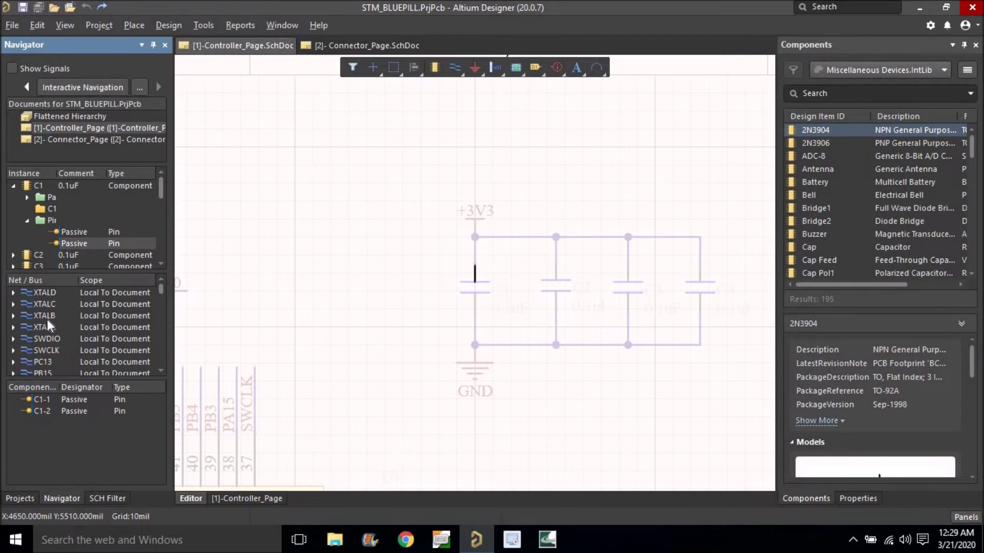
Step: Select the XTALD net and jump to its pins U1-4 and Y2-4
left_click(41, 293)
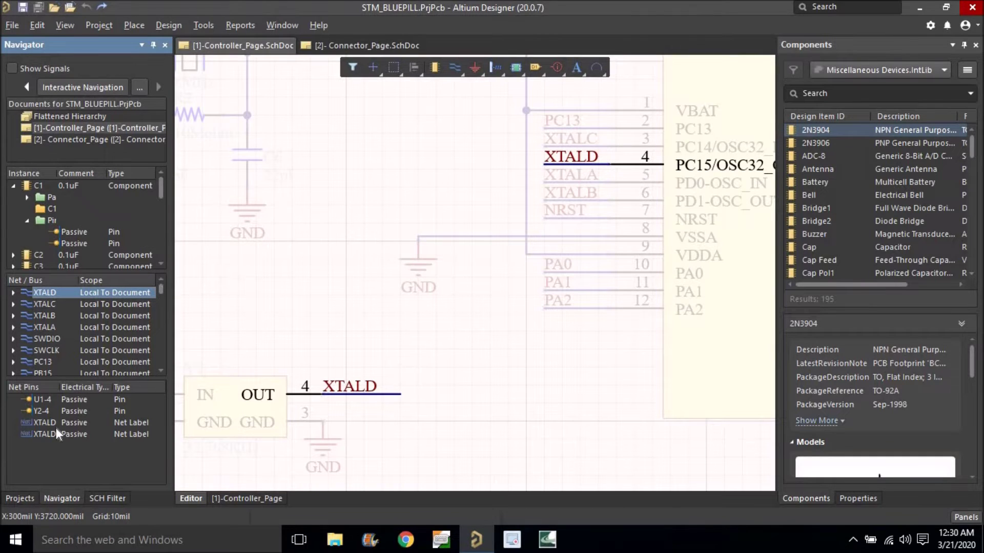
left_click(45, 399)
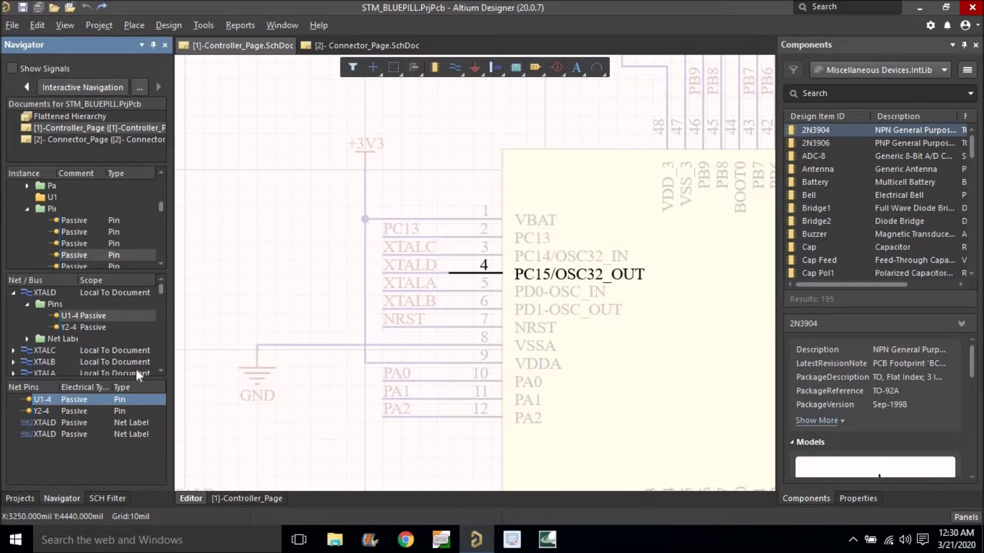
left_click(44, 411)
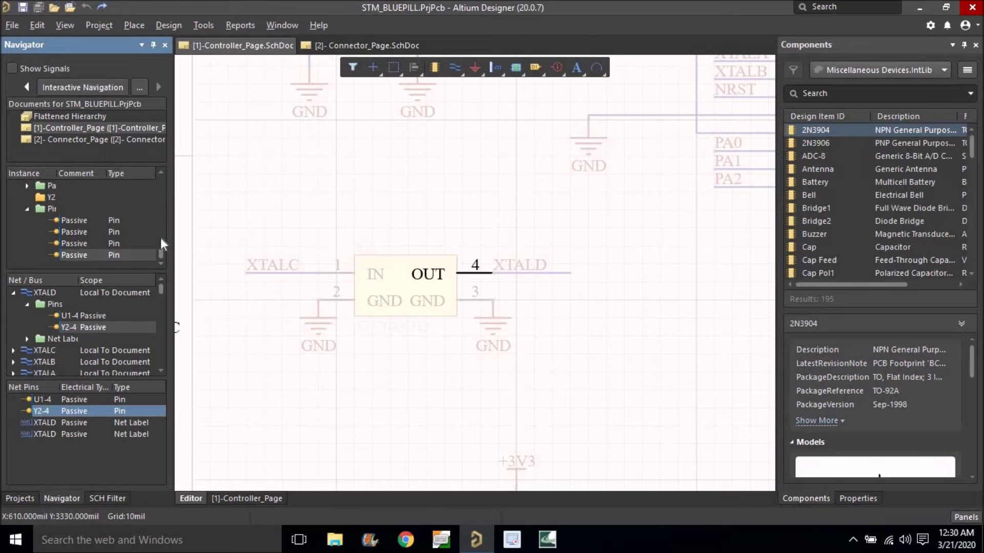
left_click(14, 293)
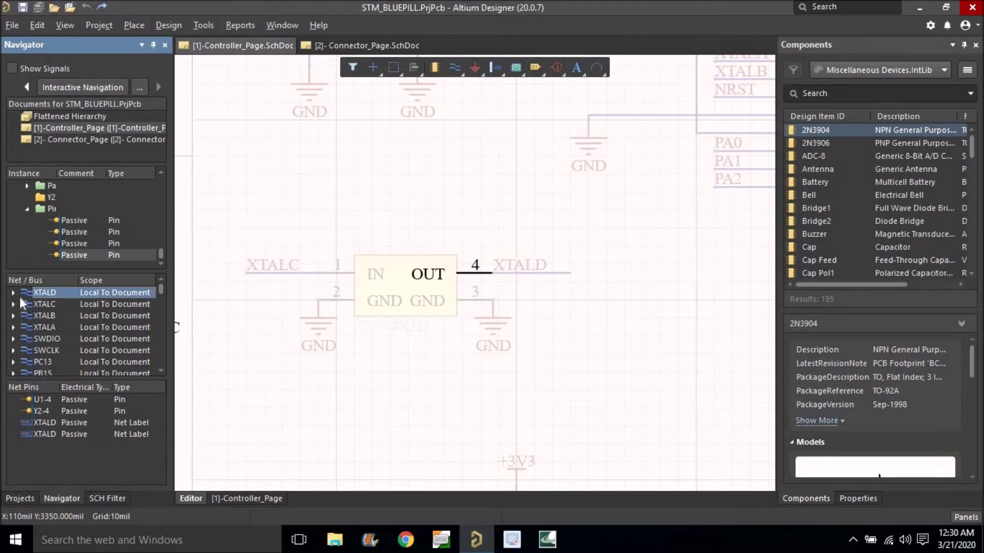
Step: Highlight the XTALC net linking U1 pin 3 and crystal Y2 pin 1
left_click(50, 303)
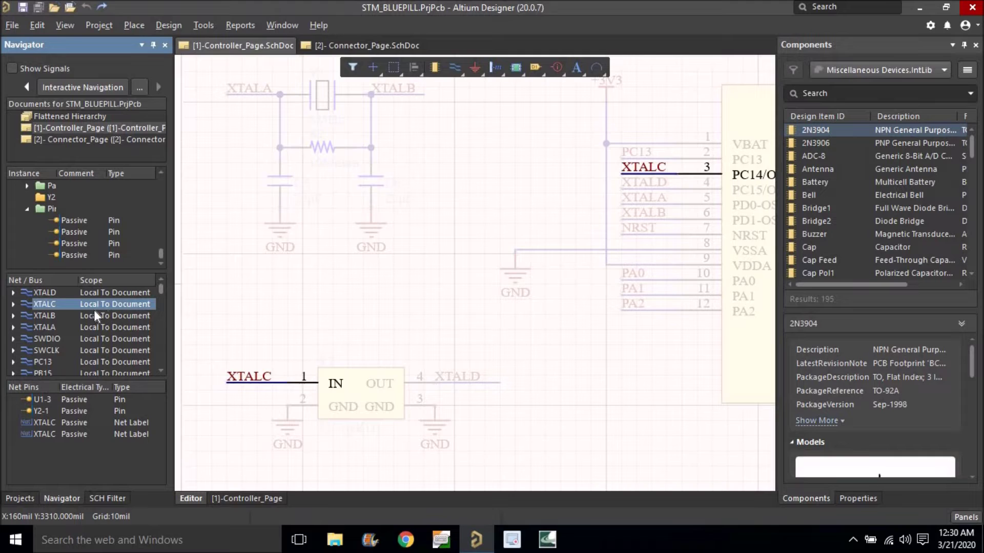
right_click(67, 306)
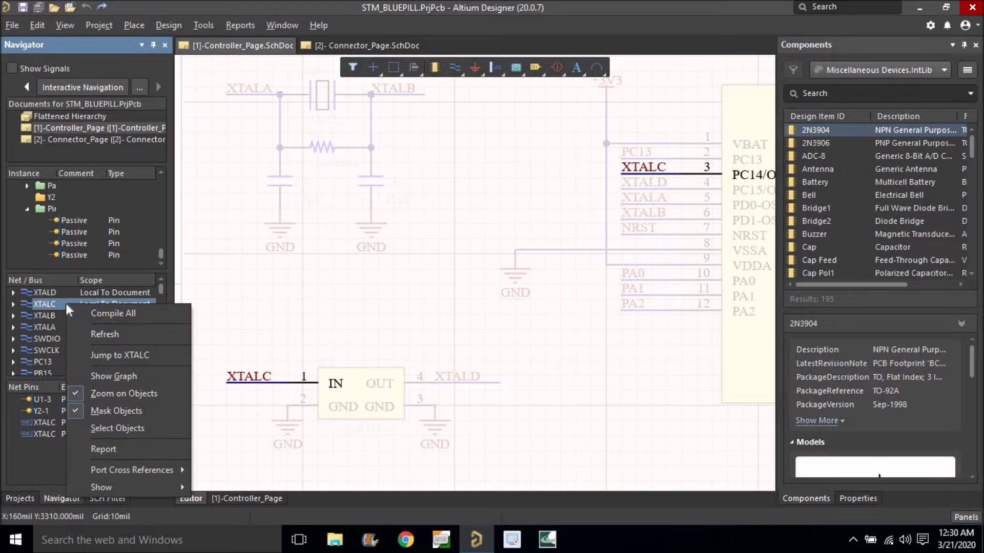
Step: Enable Show Graph for nets and display the XTALD net's connection graph to crystal Y2
left_click(100, 377)
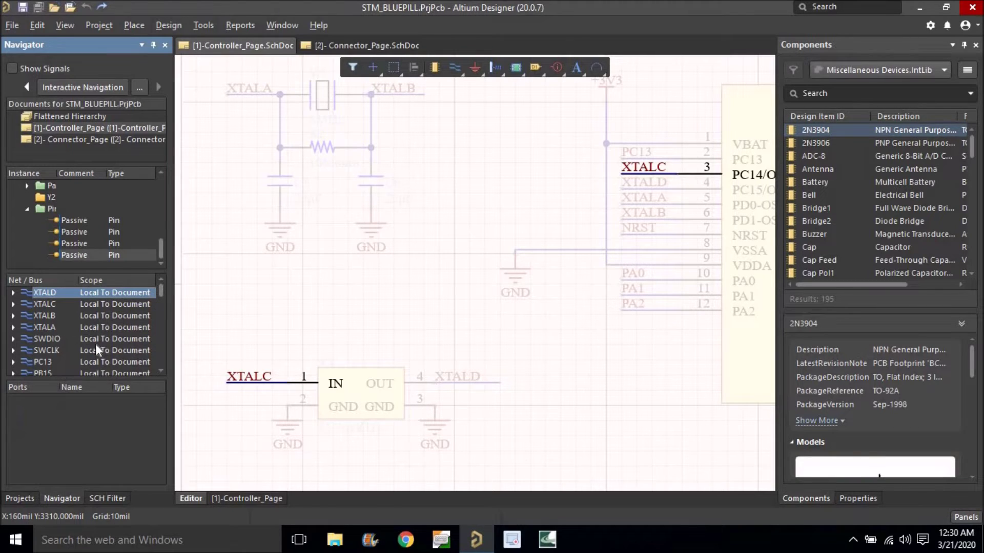
left_click(41, 293)
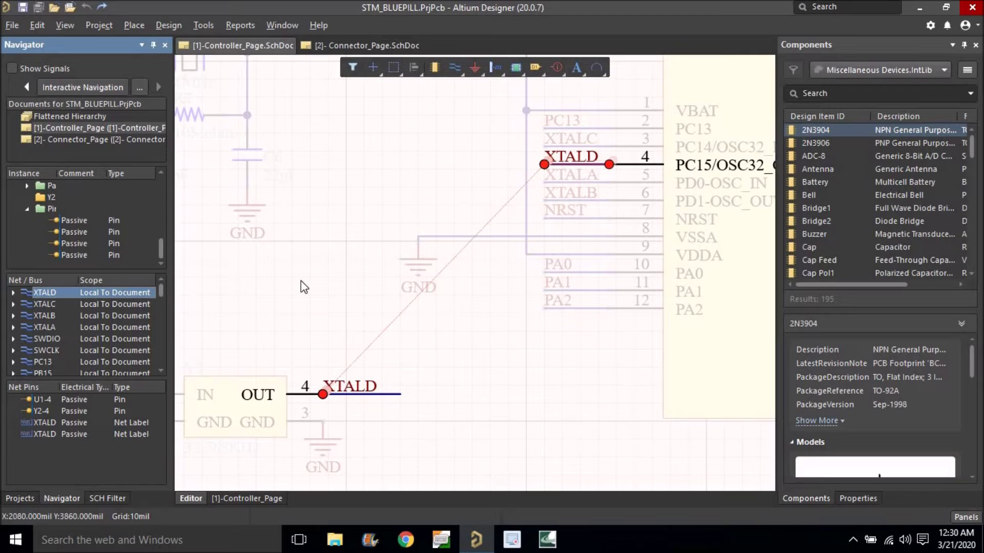
scroll(79, 352, "down", 1)
scroll(79, 351, "down", 5)
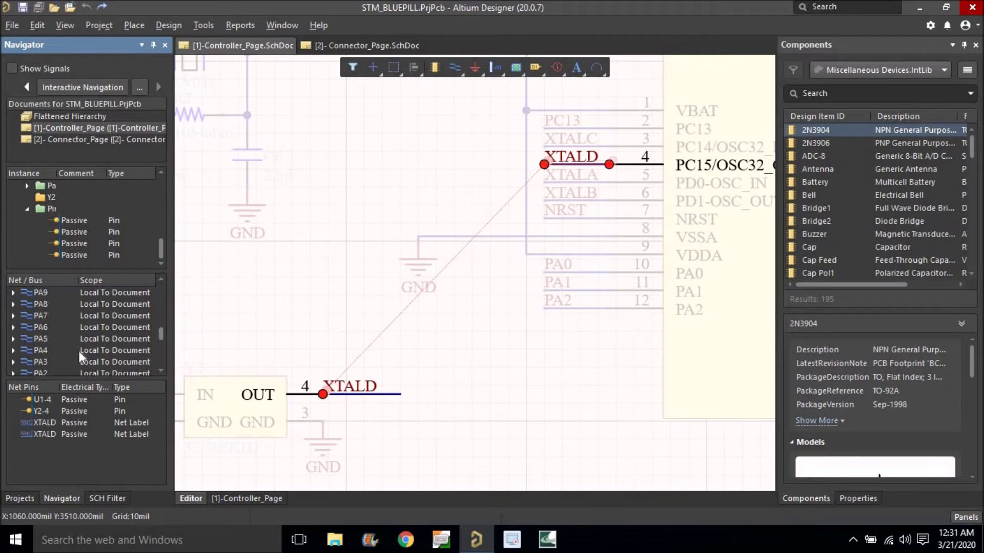
left_click(60, 359)
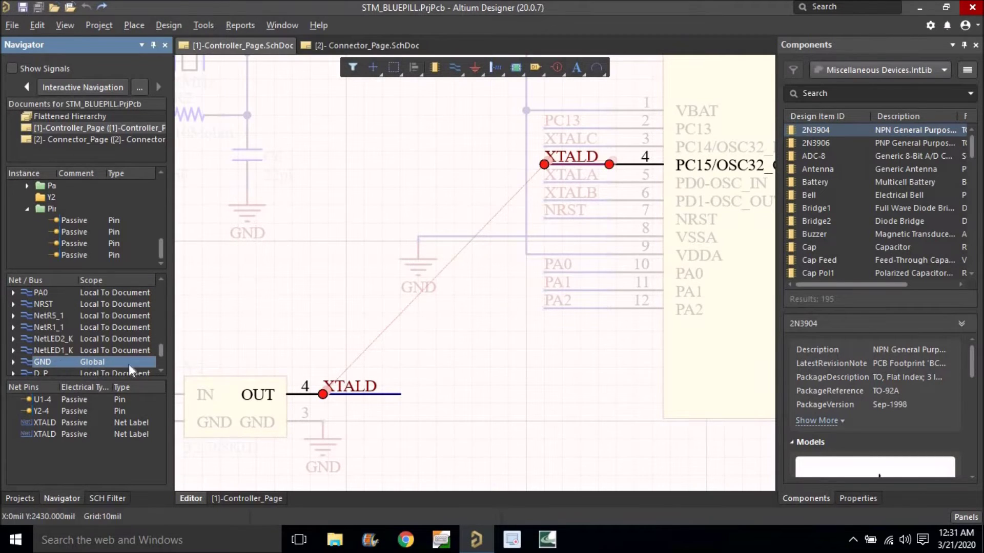
Step: Zoom and pan around the controller sheet to inspect the GND net's connection graph
scroll(340, 198, "up", 6, "ctrl")
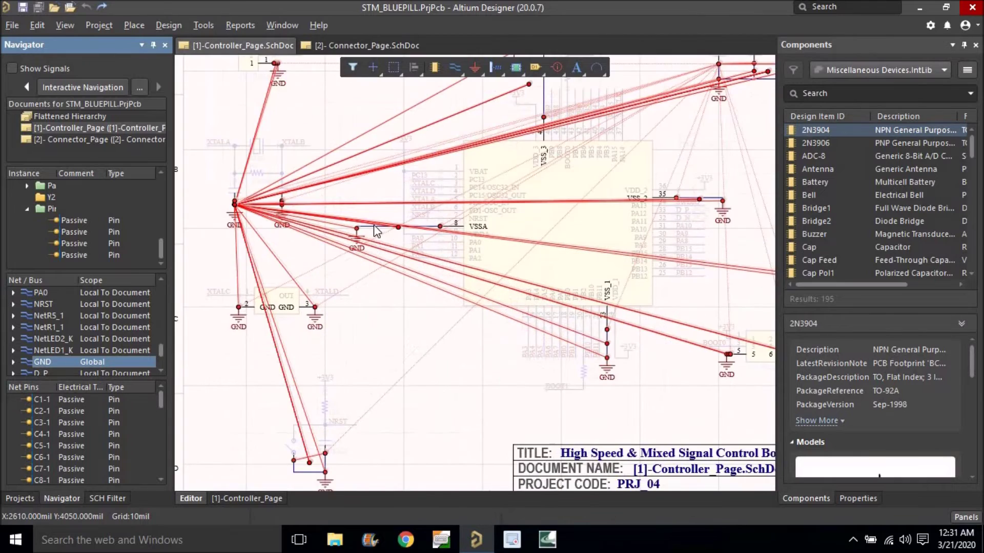
scroll(340, 198, "down", 3, "ctrl")
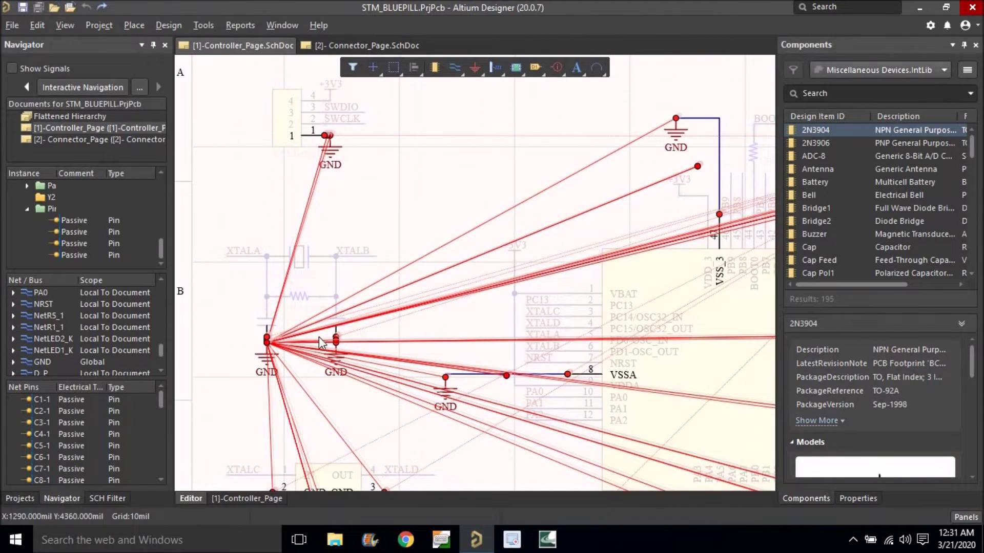
scroll(410, 302, "down", 2, "ctrl")
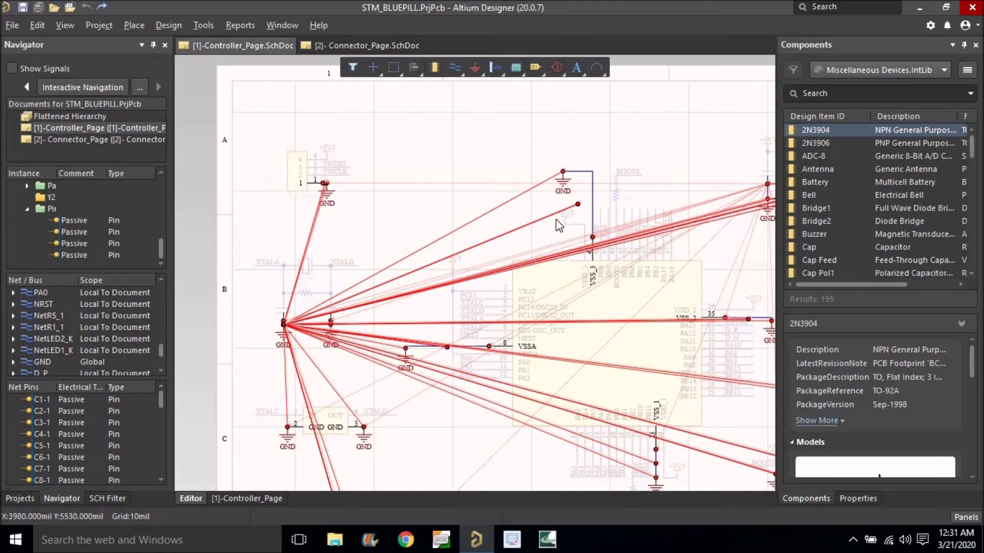
scroll(586, 208, "up", 3, "ctrl")
right_click_drag(588, 209, 448, 307)
scroll(512, 312, "down", 1, "ctrl")
right_click_drag(461, 256, 270, 143)
right_click_drag(543, 255, 466, 248)
scroll(544, 388, "down", 3, "ctrl")
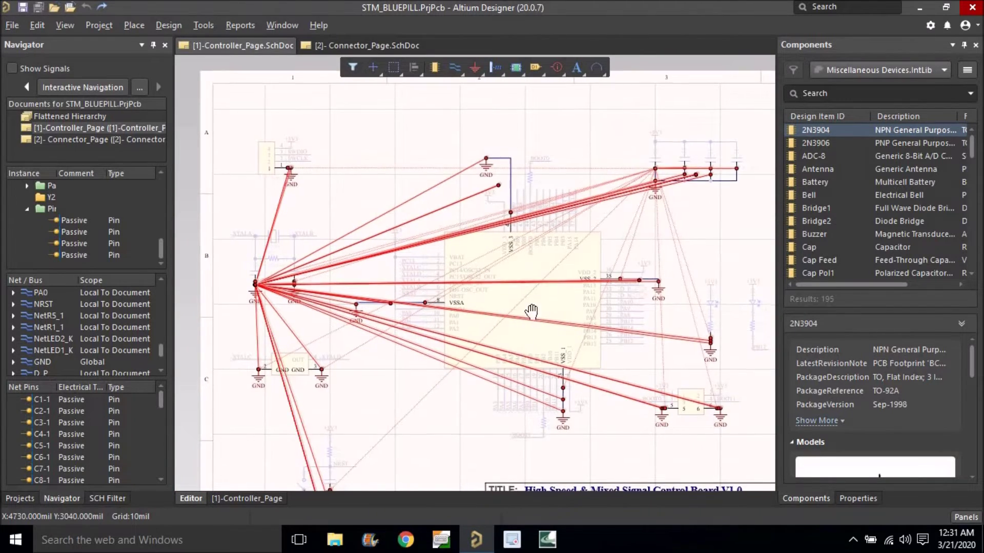
scroll(523, 329, "up", 4, "ctrl")
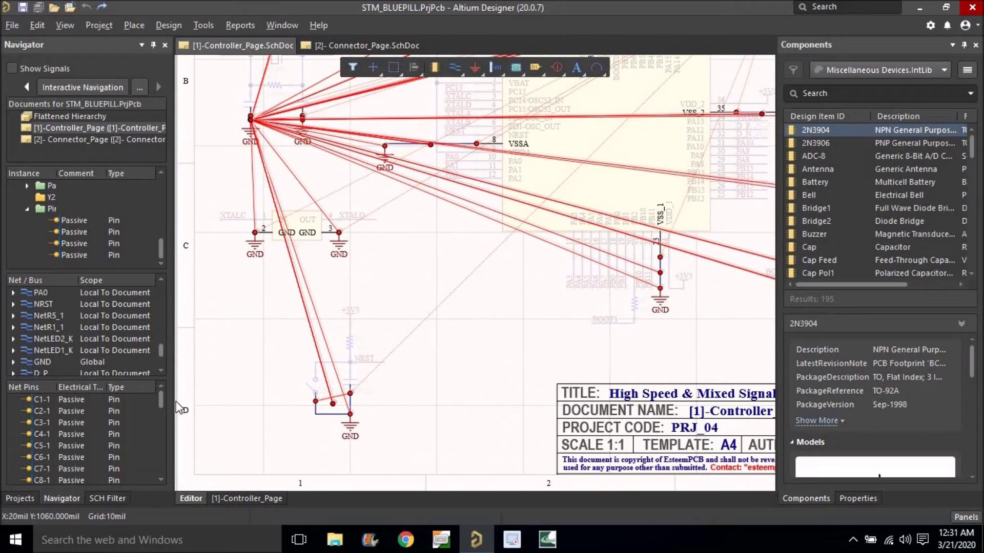
left_click_drag(161, 402, 162, 473)
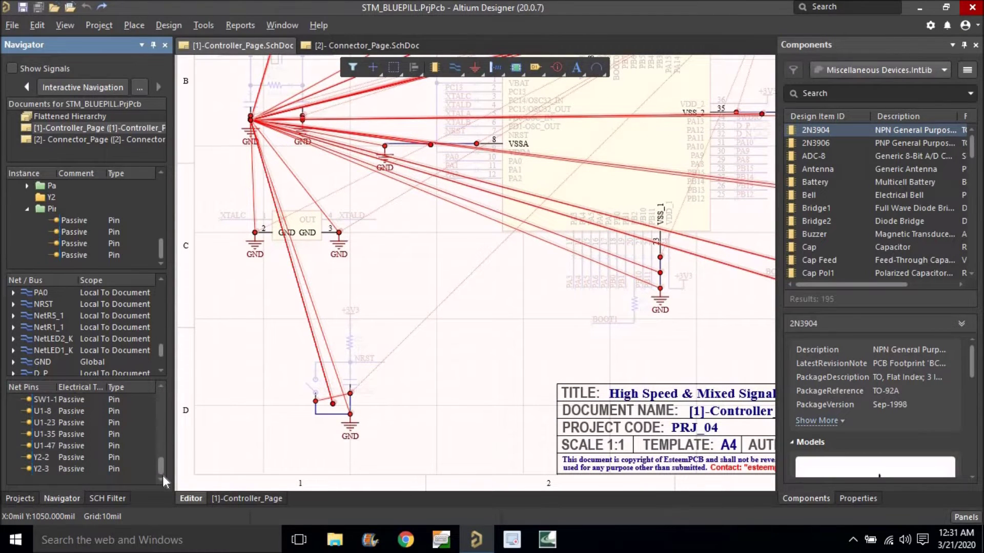
Step: Jump to GND pins Y2-3, Y2-2, U1-47, U1-8 and connector pin J4-19
left_click(93, 471)
left_click(93, 460)
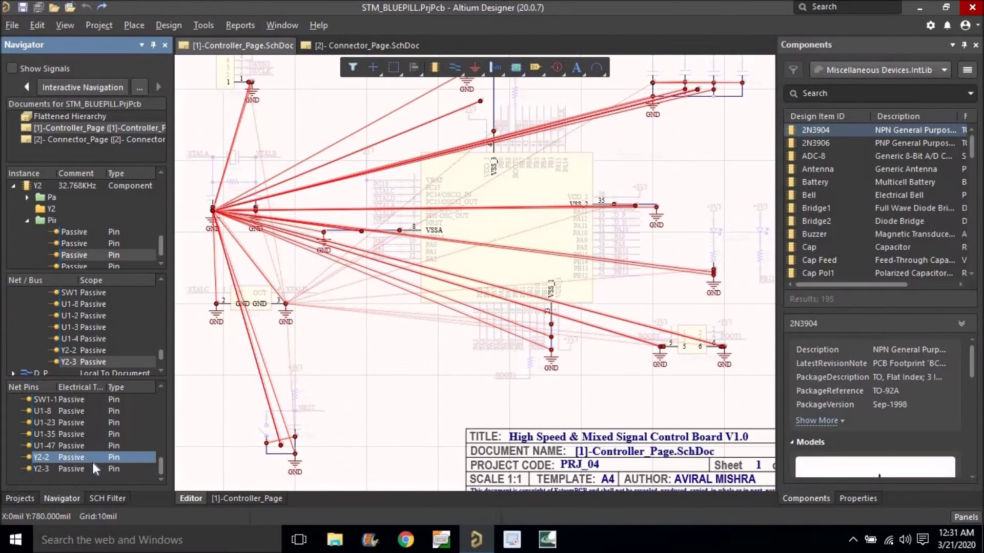
left_click(97, 444)
left_click(103, 412)
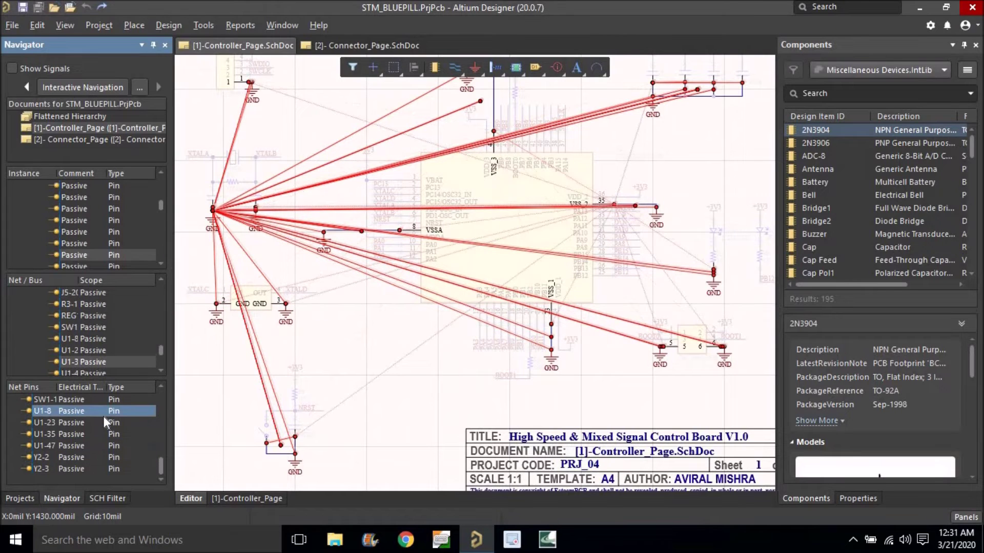
left_click(81, 419)
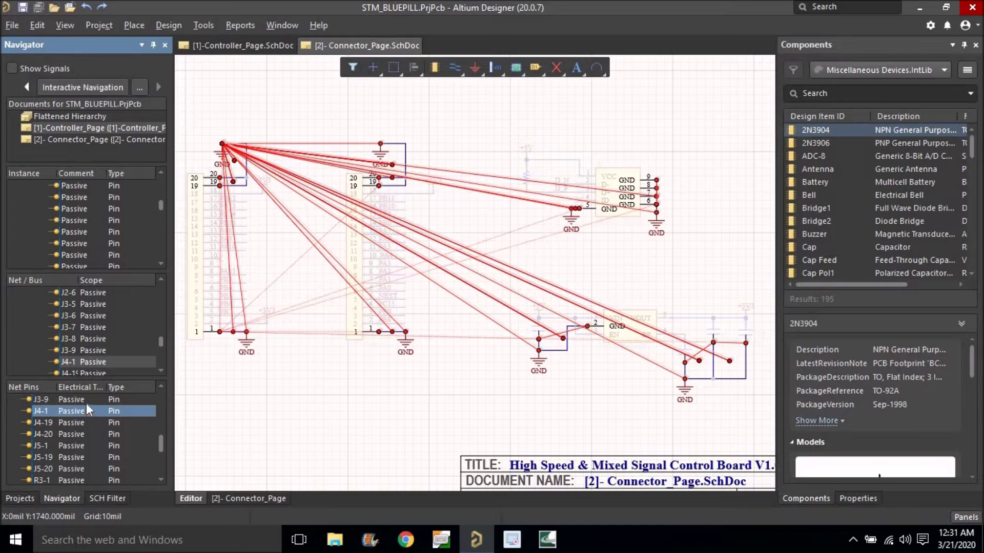
Step: Step through GND connector pins J3-9, J4-19, J4-20, J5-1 and J5-19
left_click(86, 402)
left_click(85, 423)
left_click(83, 434)
left_click(83, 446)
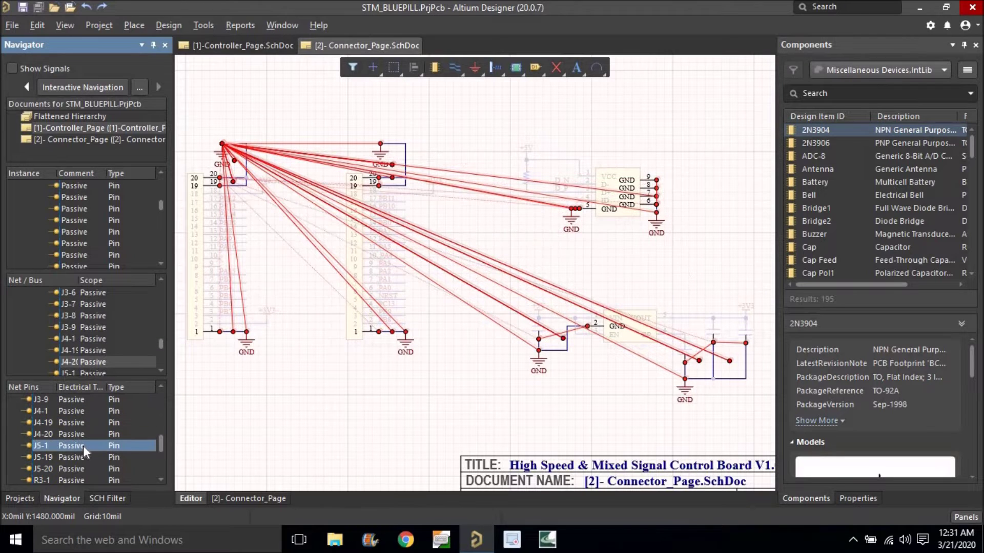
left_click(84, 457)
scroll(123, 331, "up", 5)
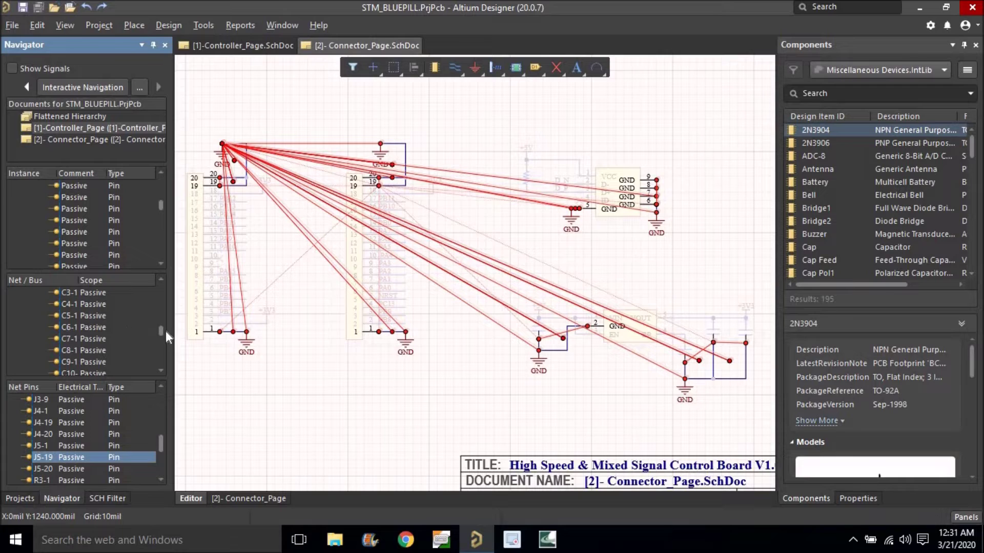
left_click_drag(164, 331, 164, 288)
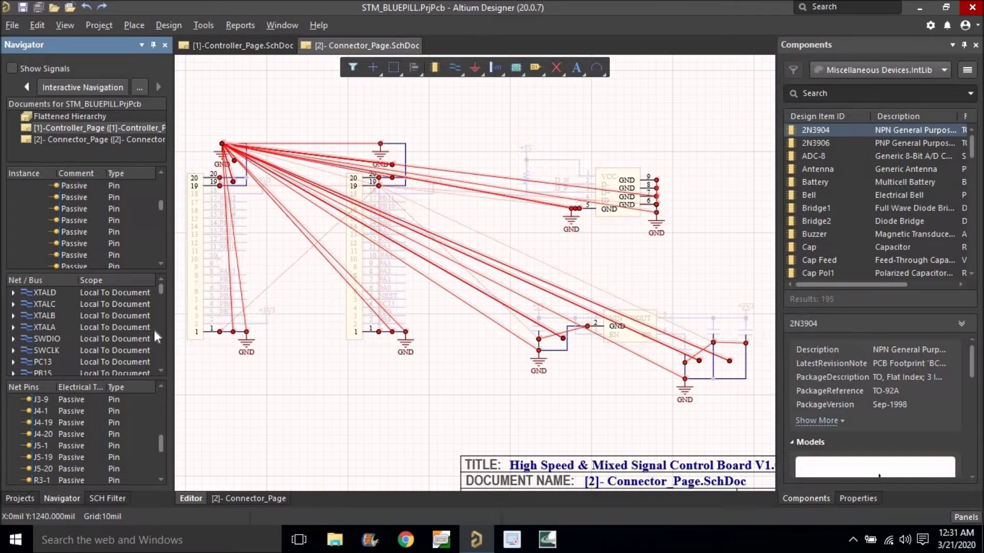